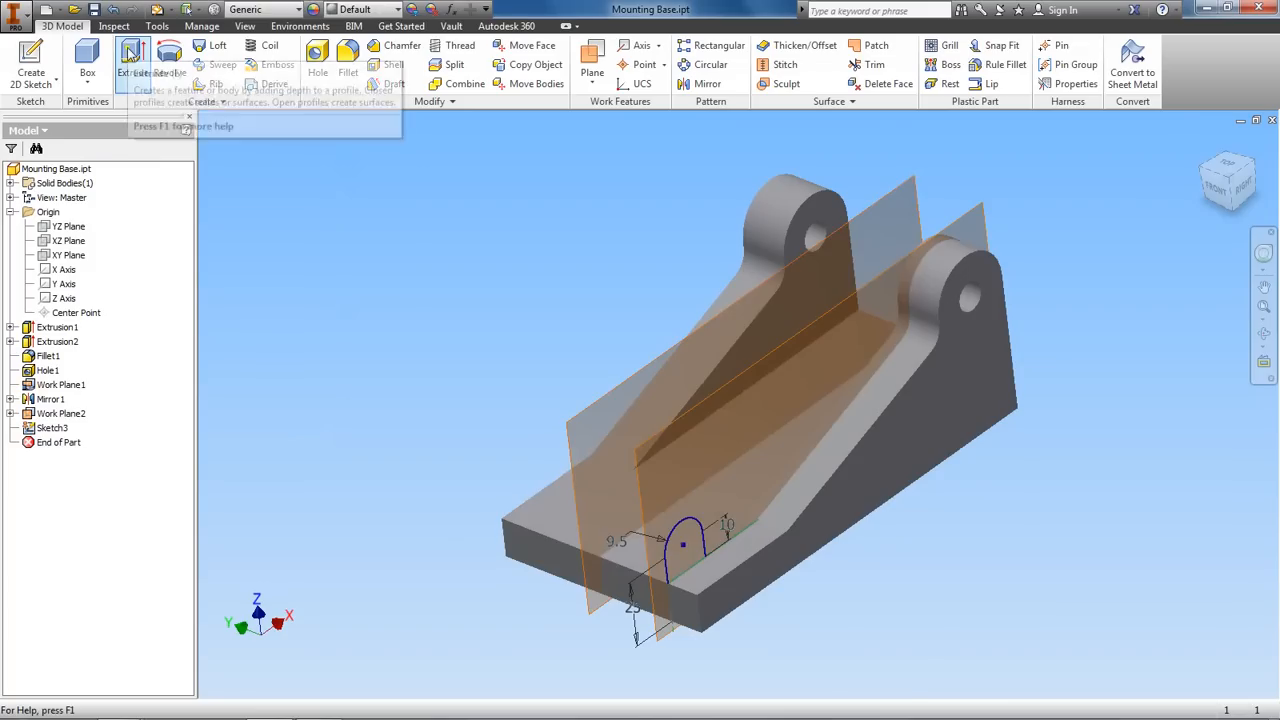
Step: Extrude the small rounded lug profile 14 mm toward the base's centre, consulting the tutorial drawing in Adobe Reader for the direction
left_click(130, 55)
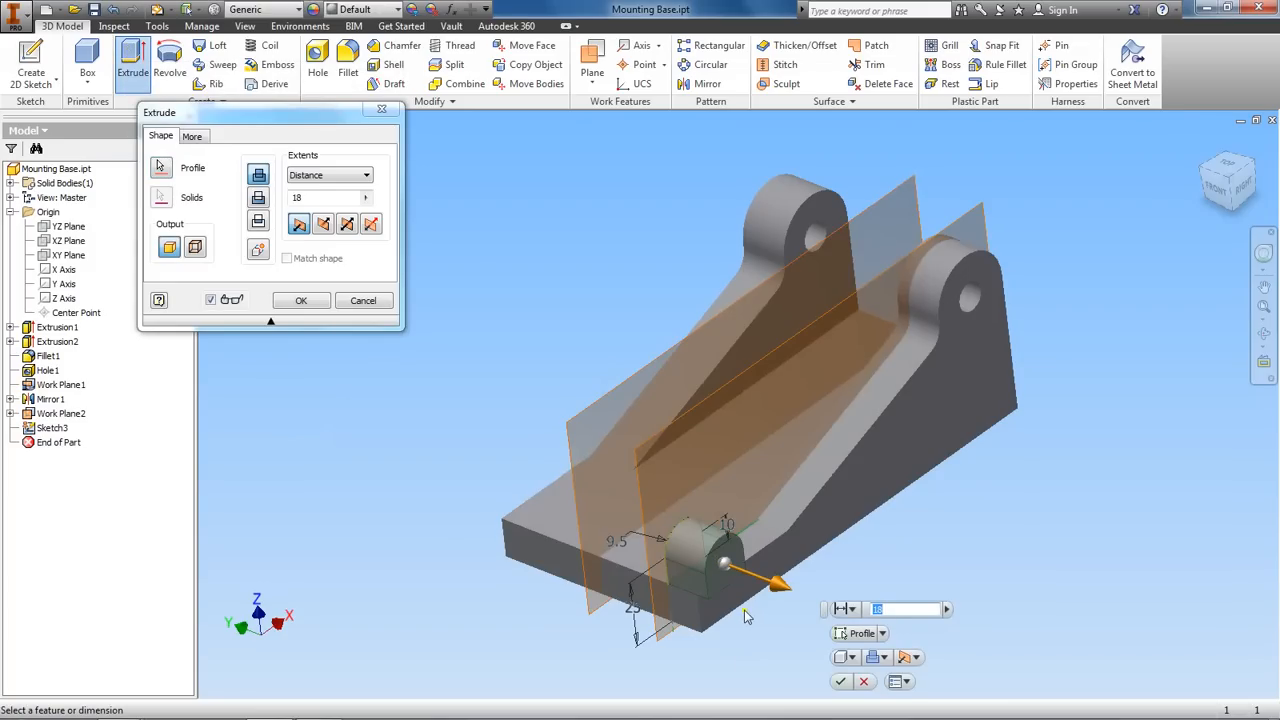
key("alt+Tab")
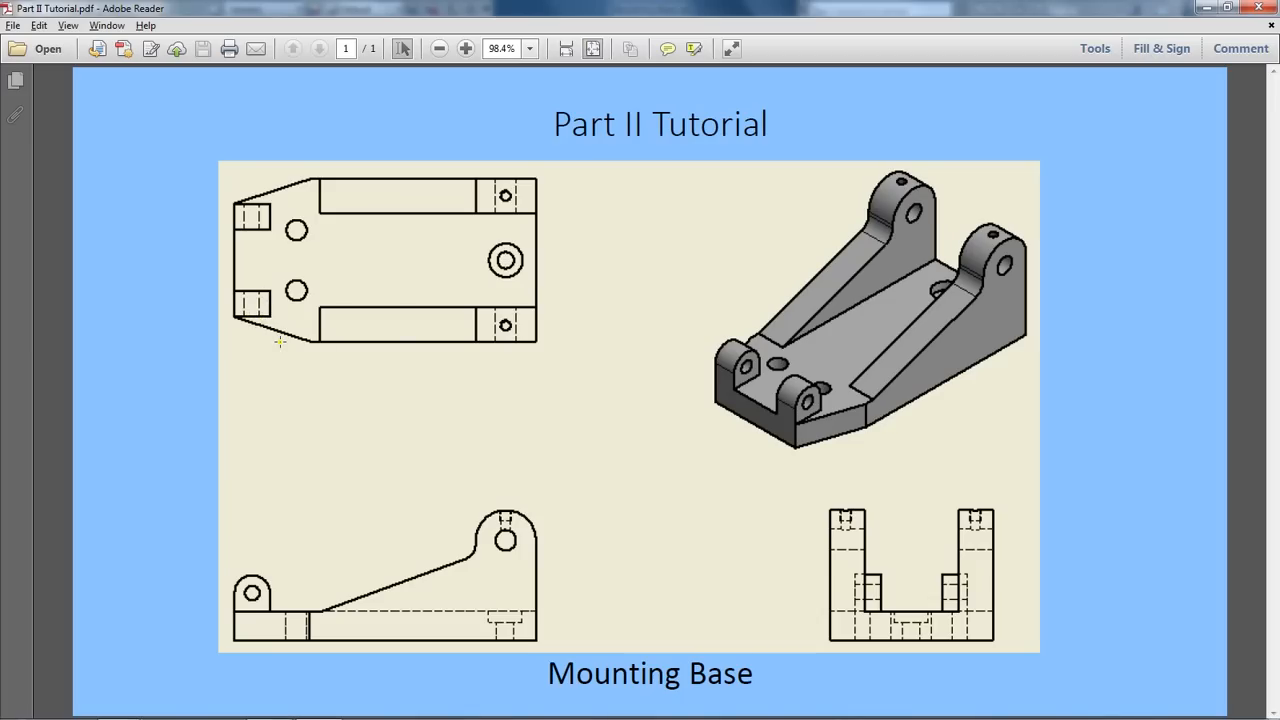
key("alt+Tab")
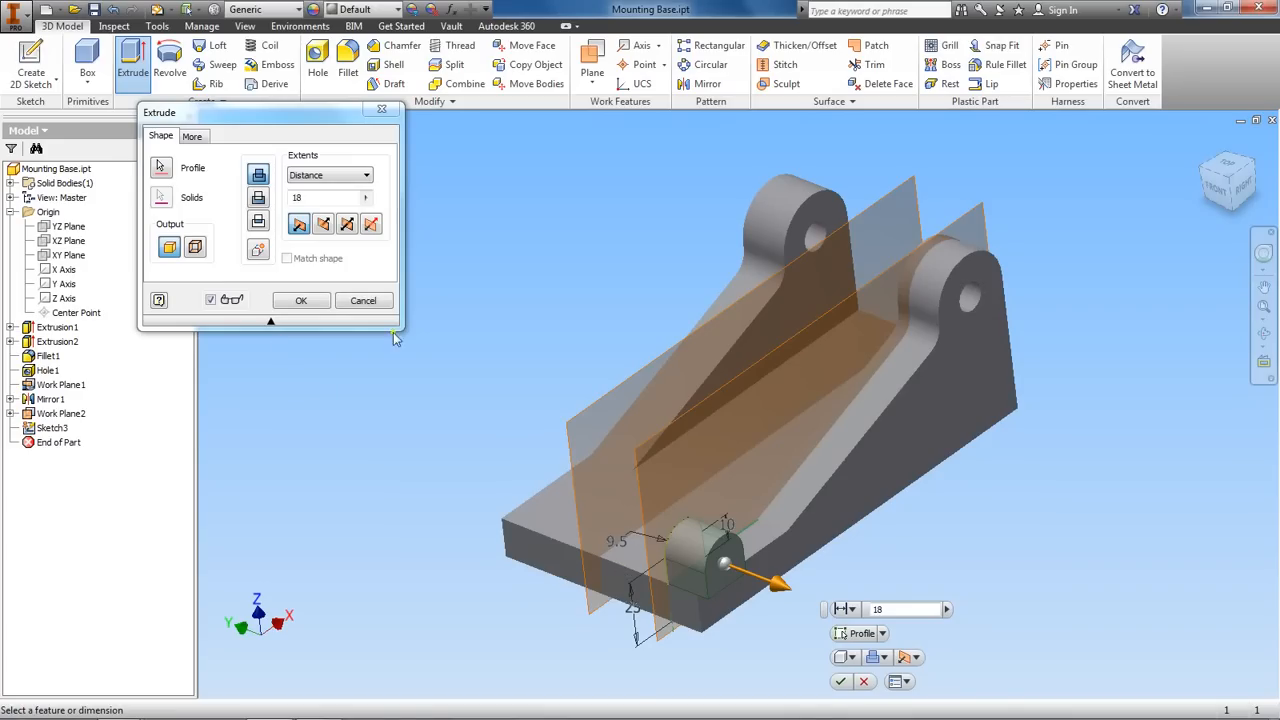
left_click(323, 227)
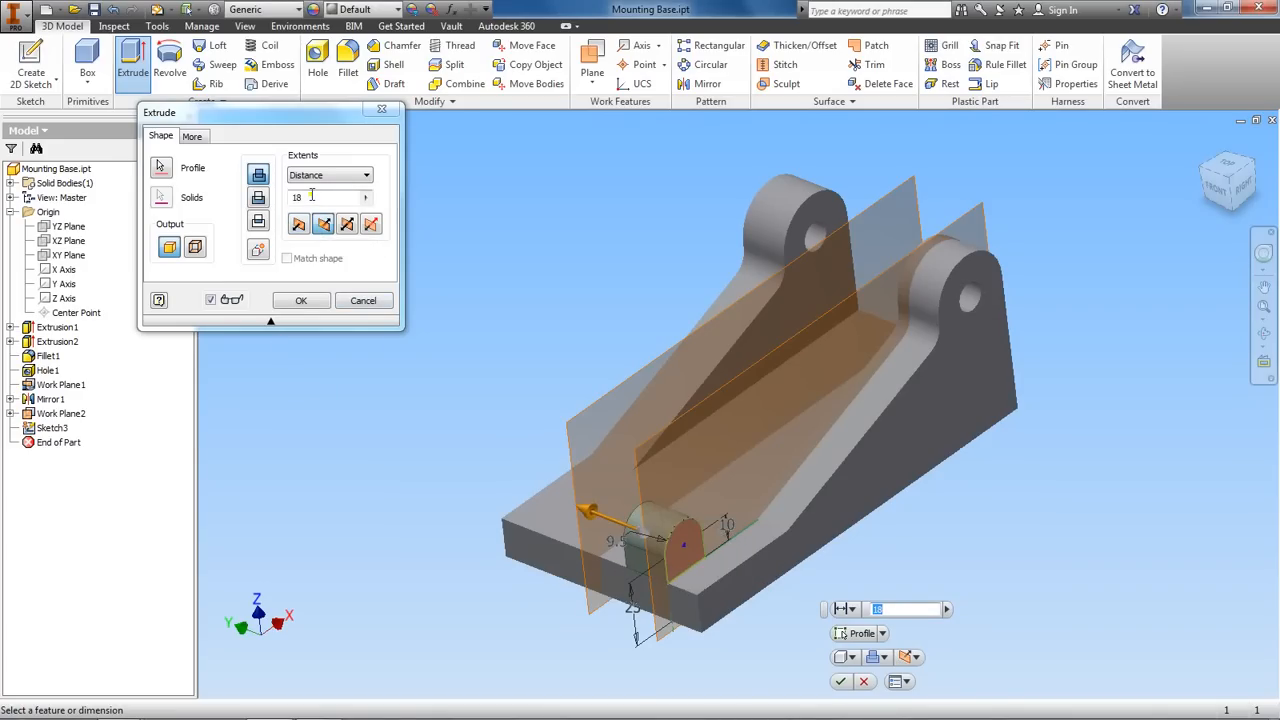
left_click(311, 196)
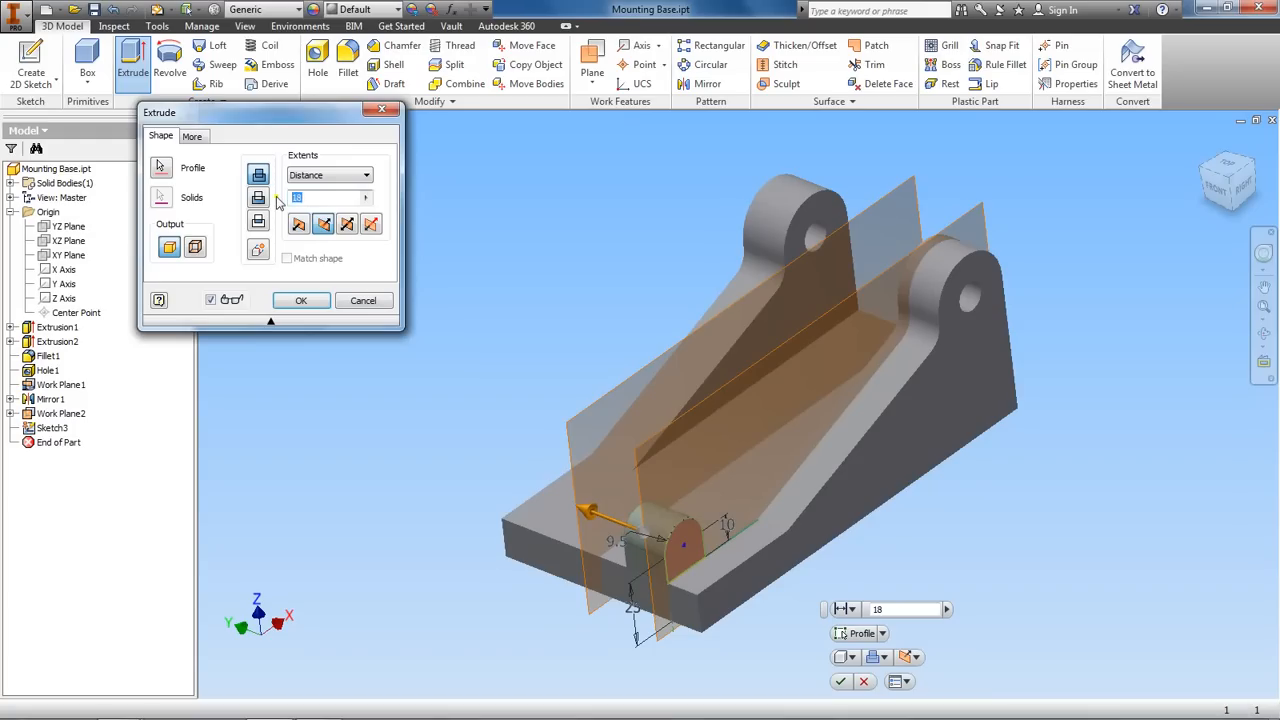
type("14")
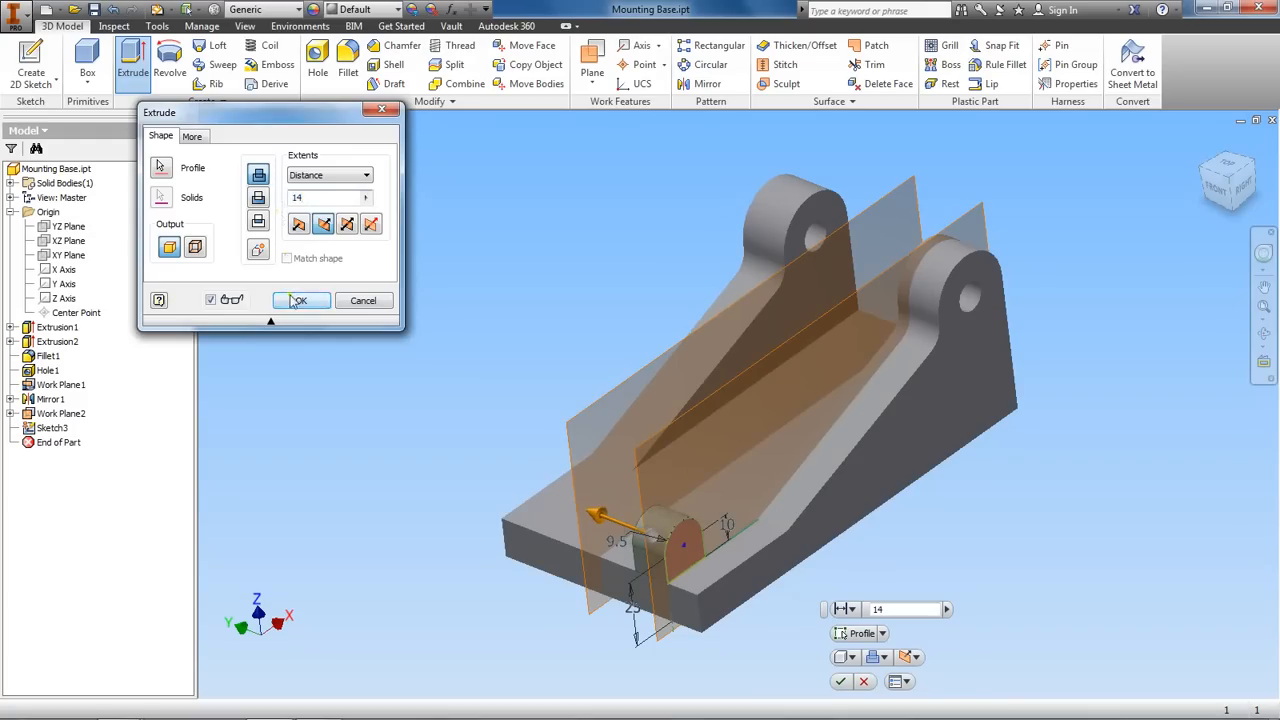
left_click(296, 300)
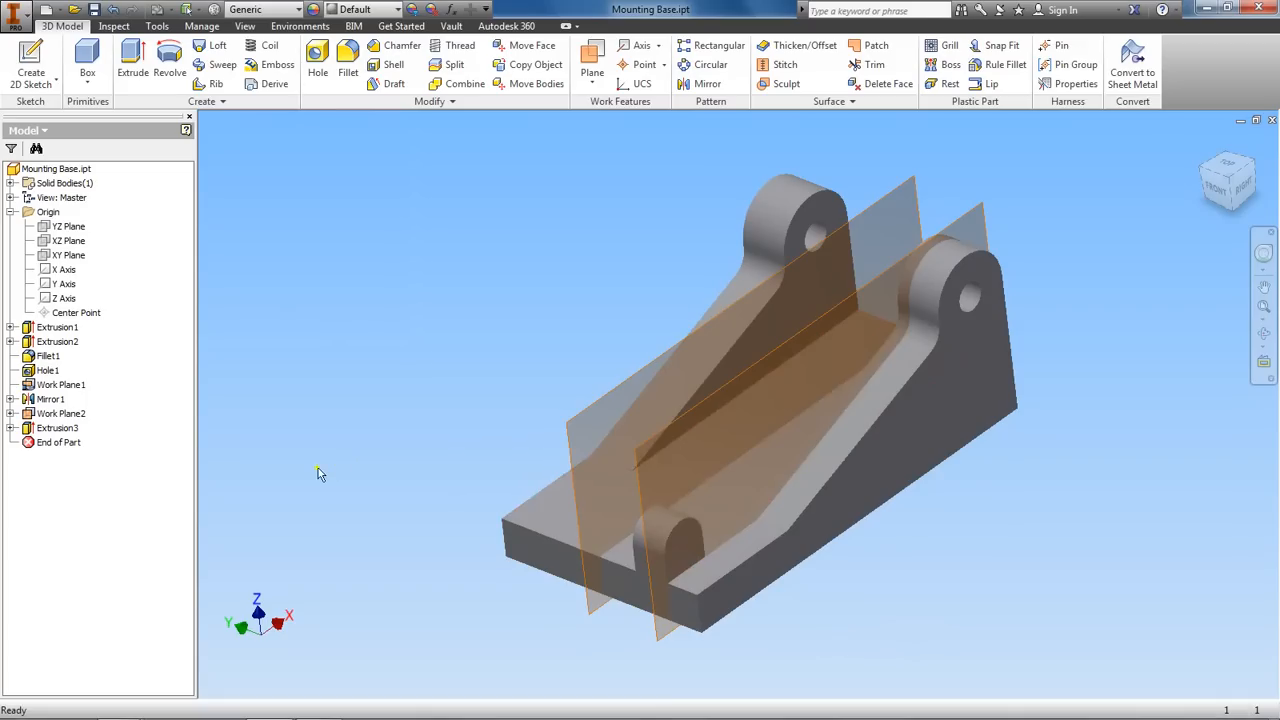
Step: Hide the offset work plane that runs along the small lug's outer face
right_click(639, 481)
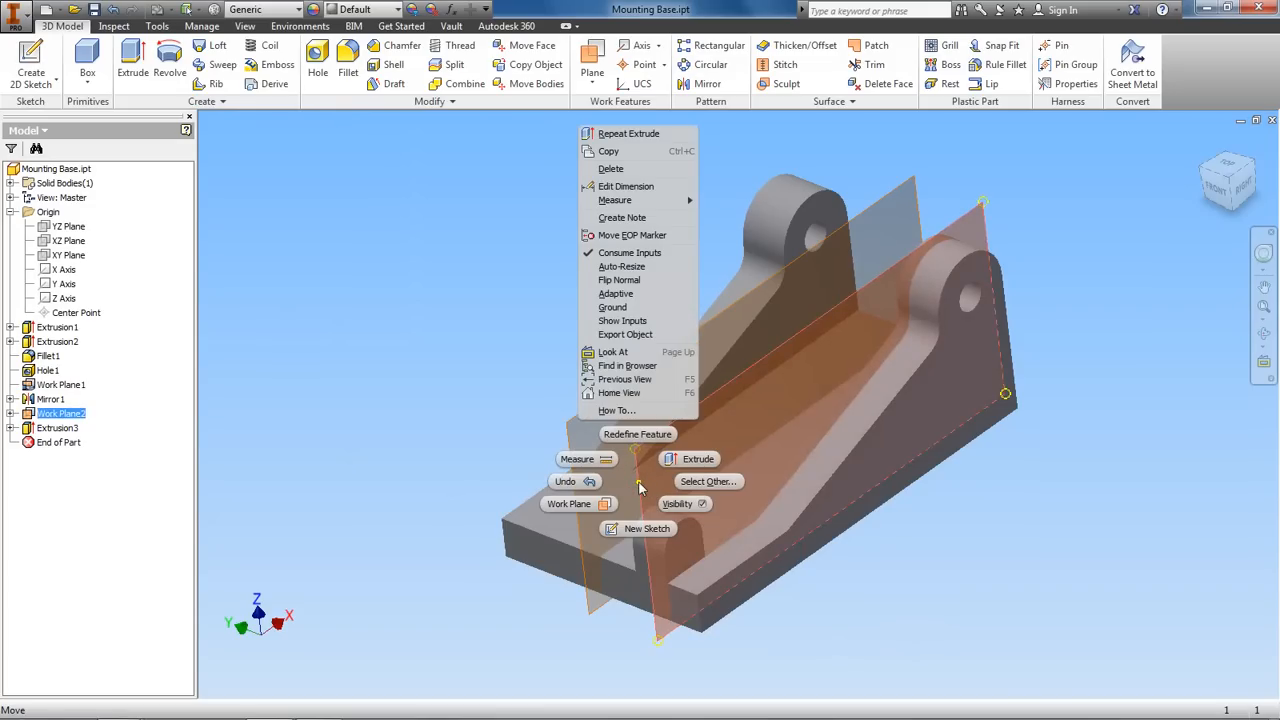
left_click(394, 429)
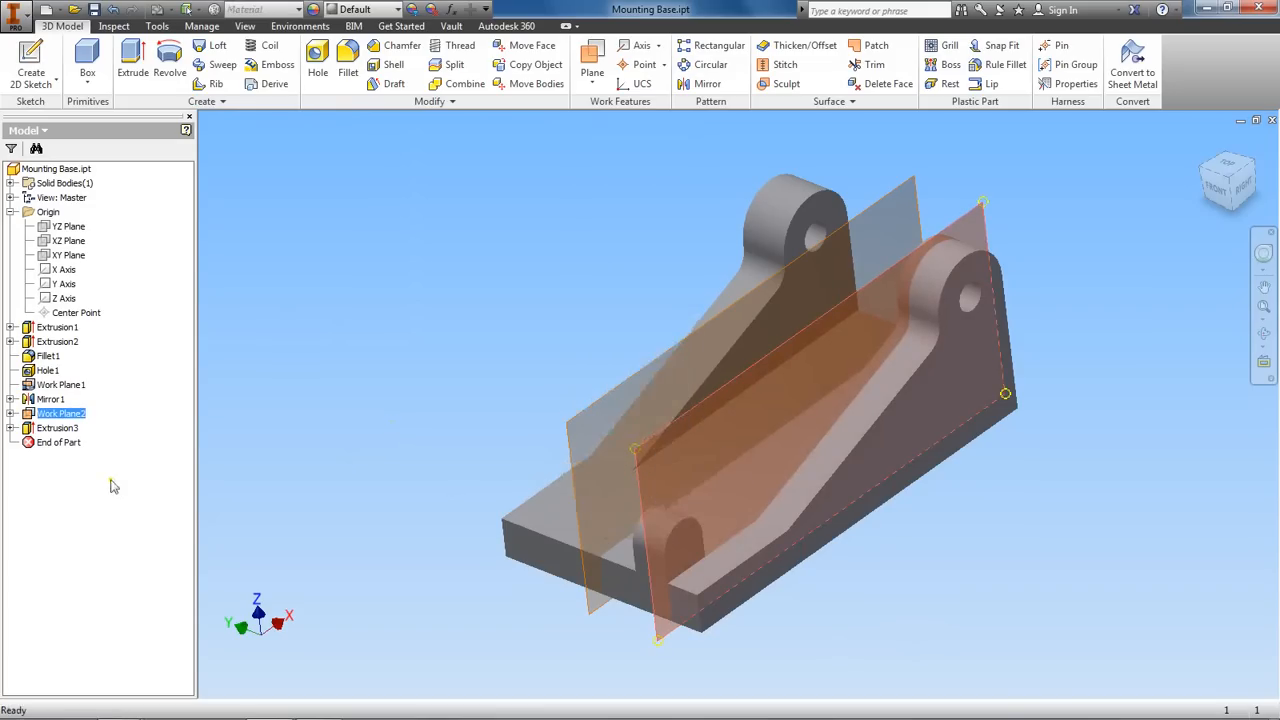
right_click(639, 482)
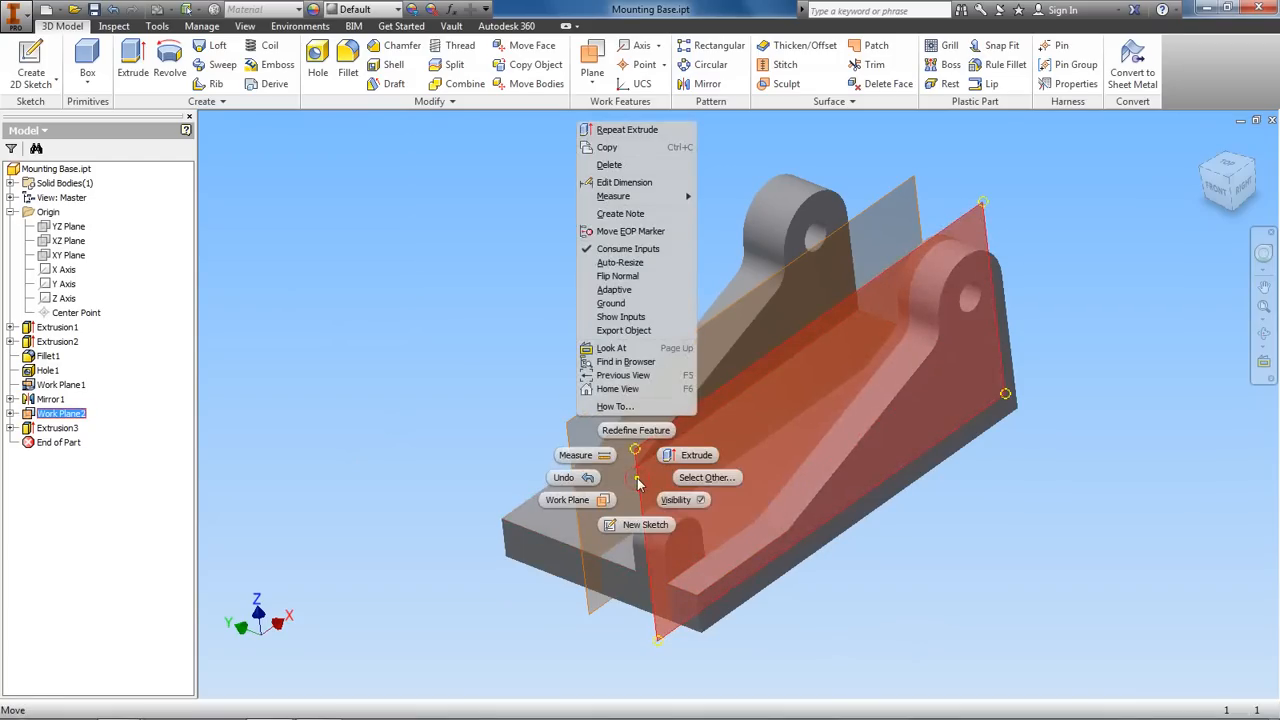
left_click(680, 499)
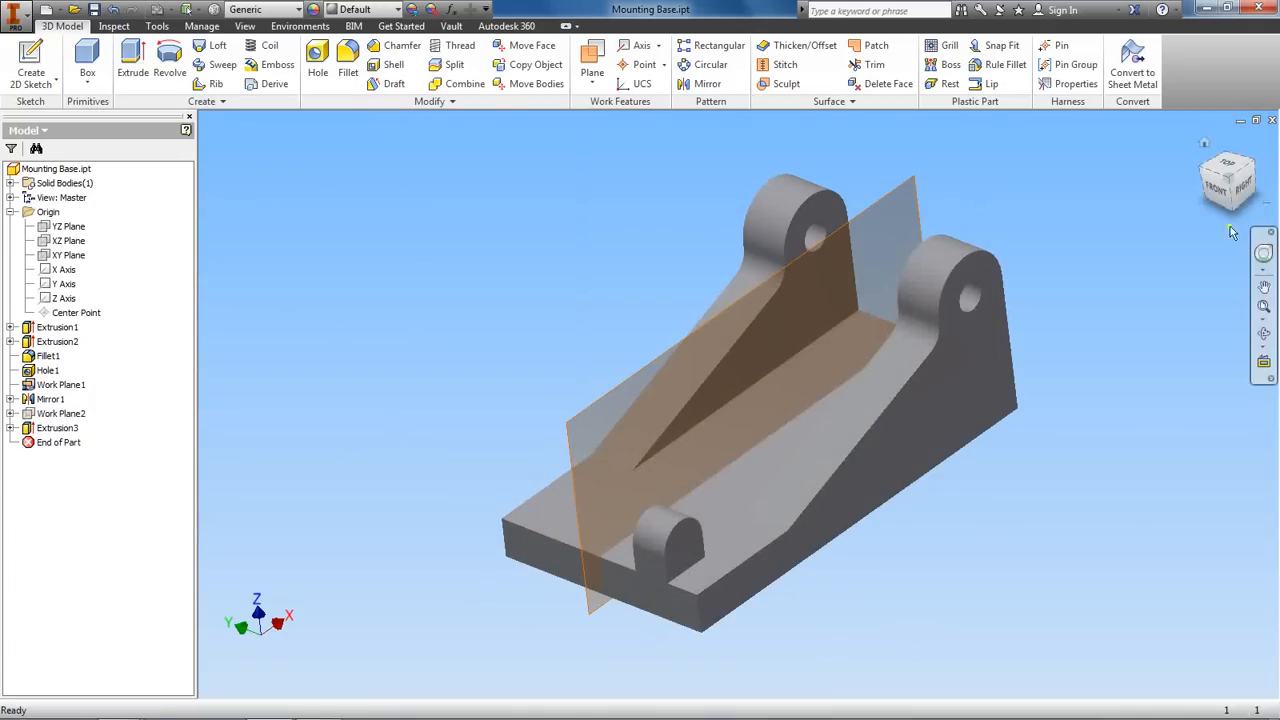
Step: Cut an 8 mm through-all hole in the small lug's outer face, concentric with its rounded top
left_click_drag(1234, 188, 1234, 193)
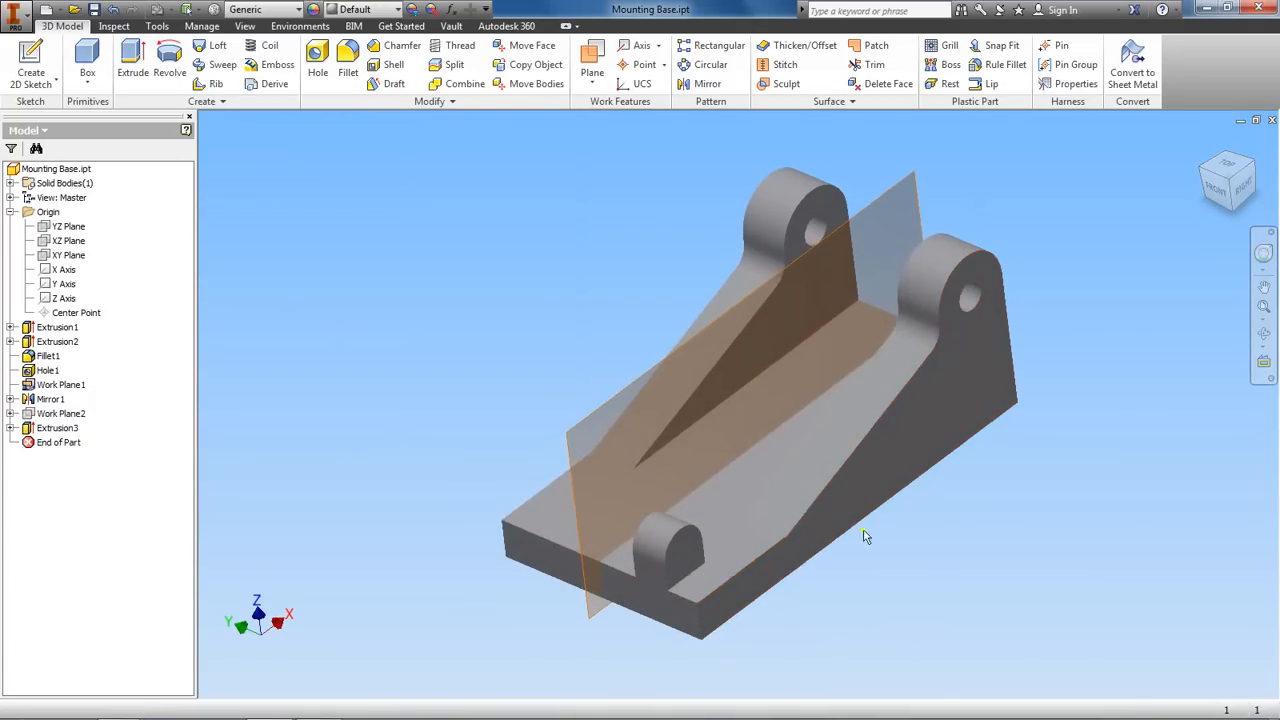
left_click(317, 58)
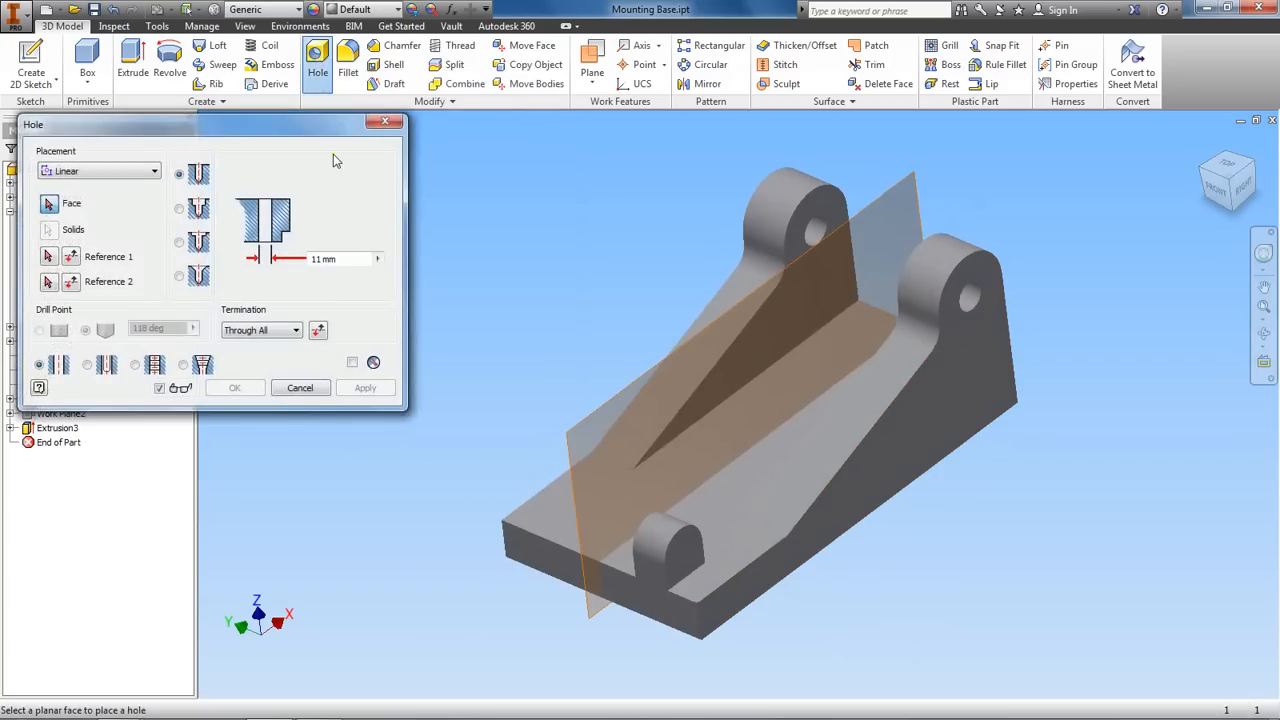
left_click(154, 174)
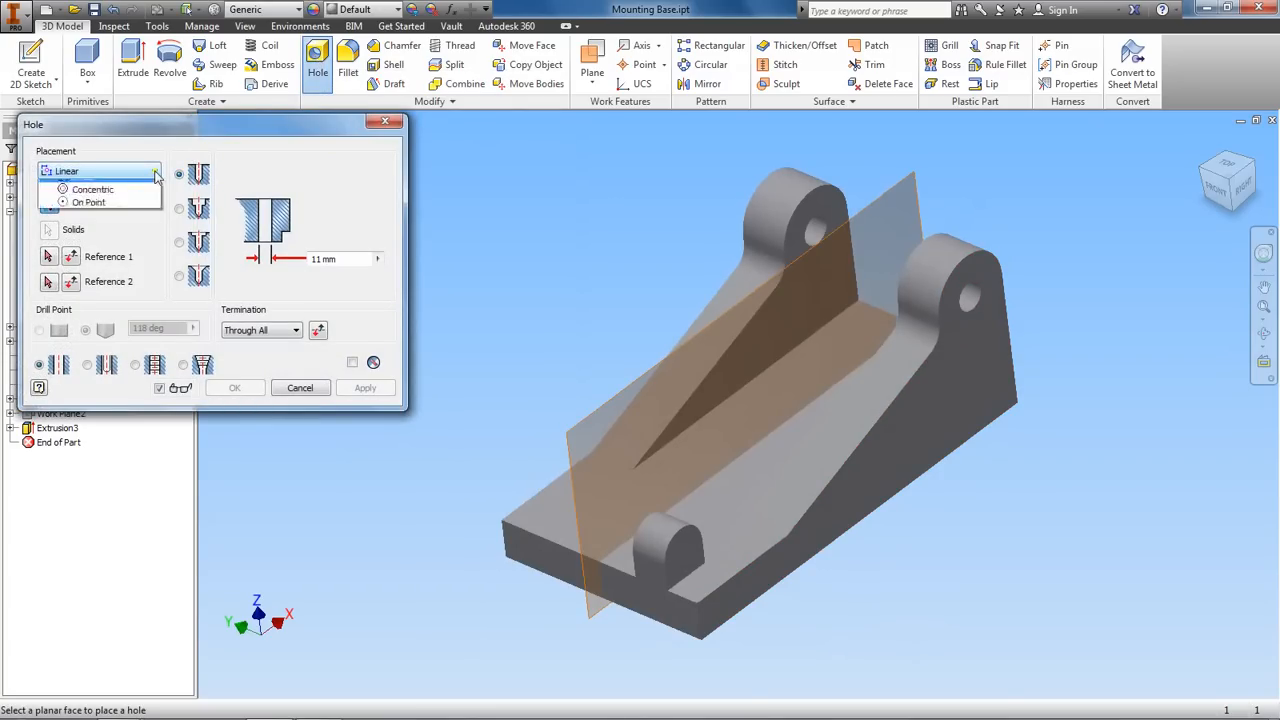
left_click(125, 218)
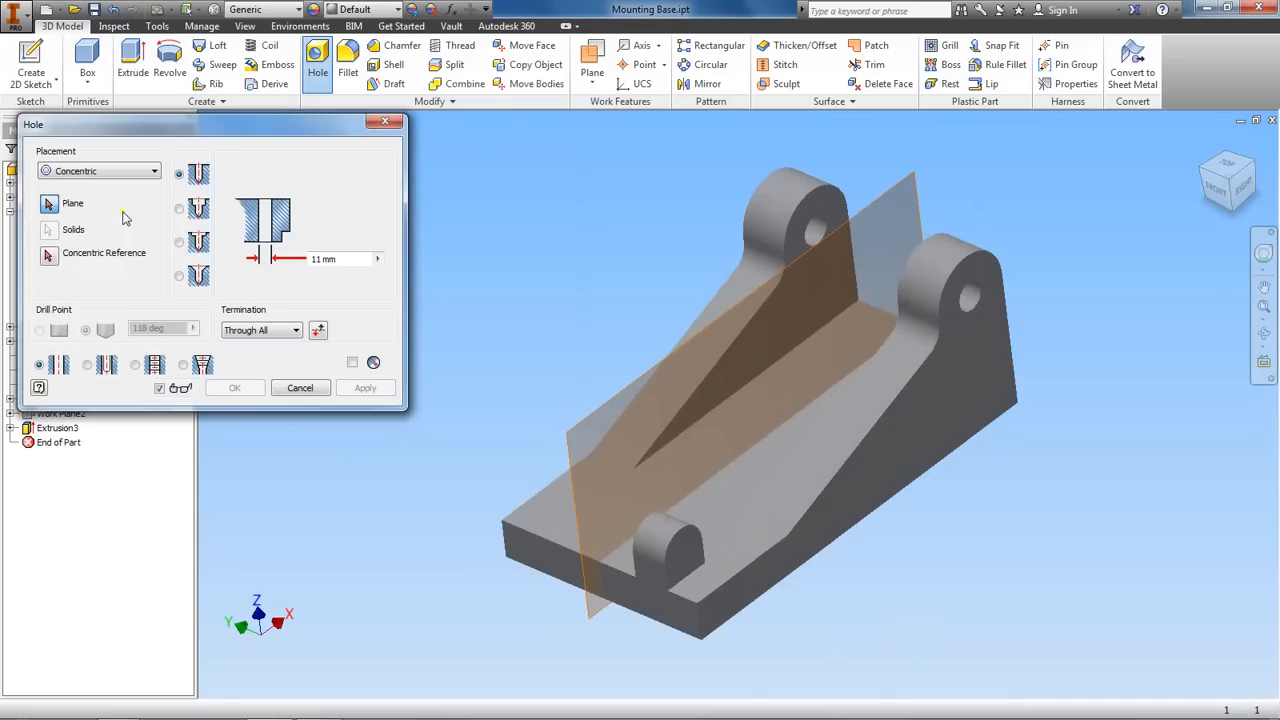
left_click(685, 562)
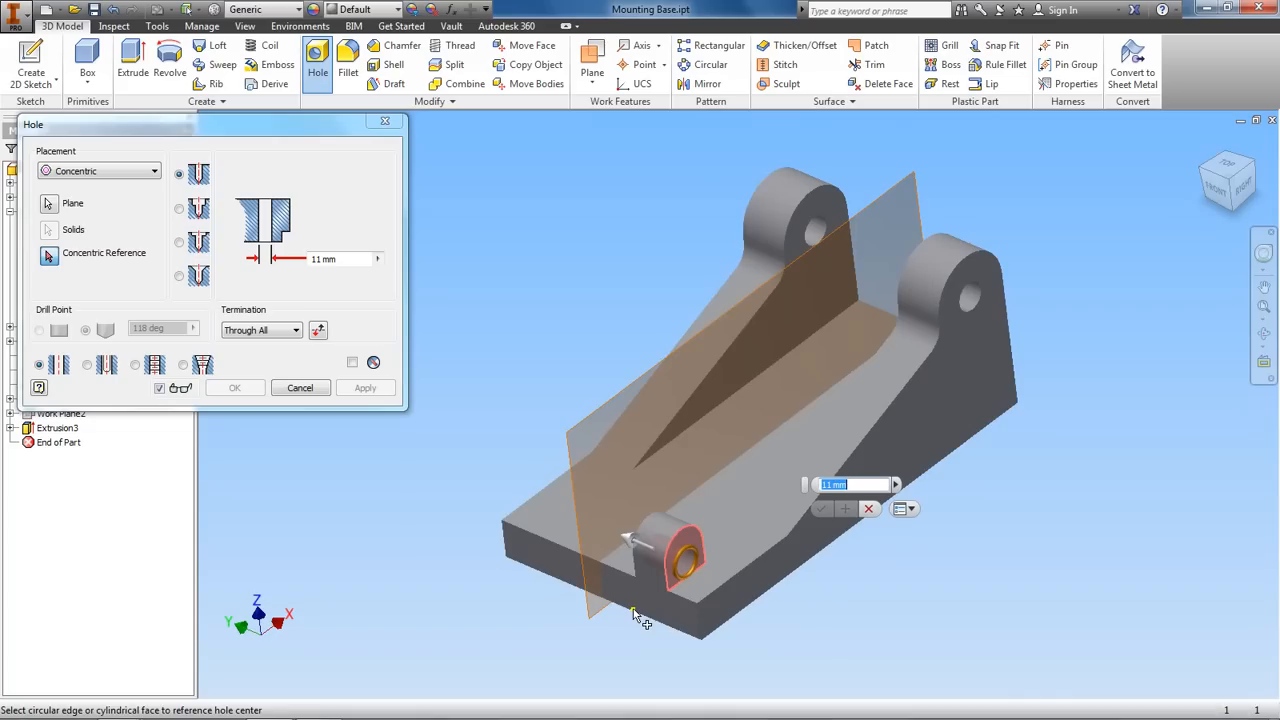
left_click(1246, 187)
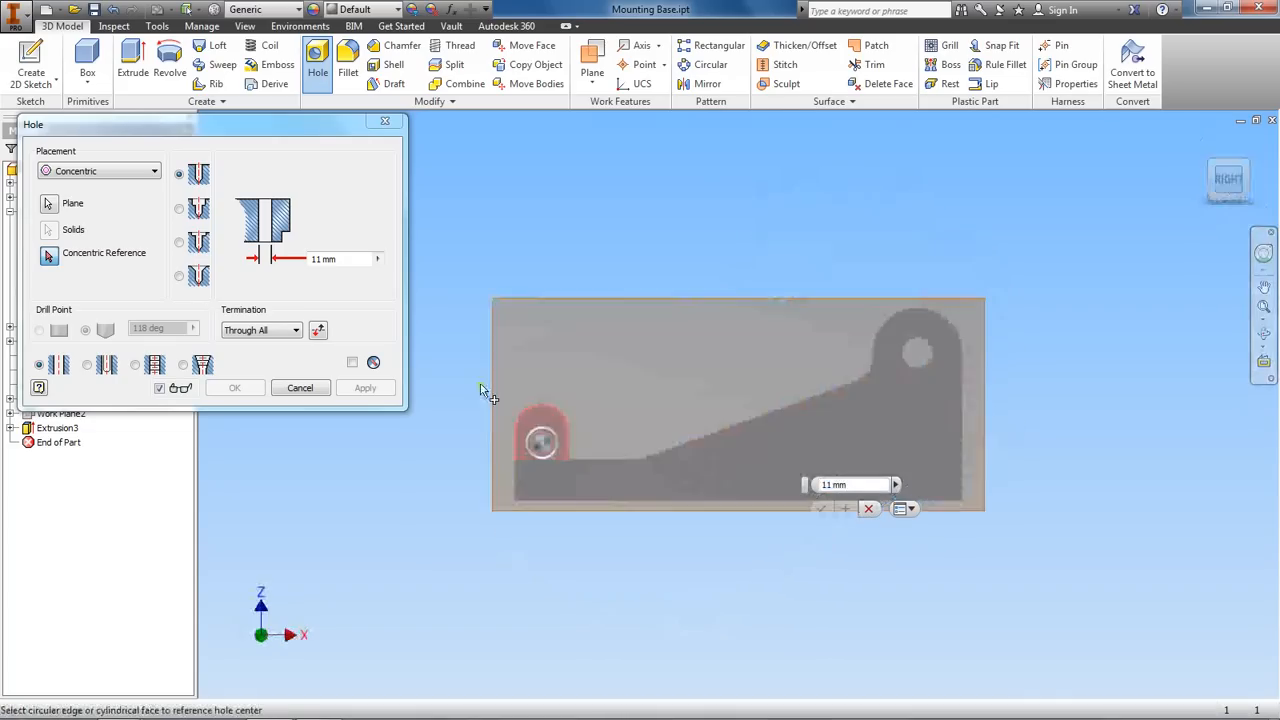
left_click(545, 411)
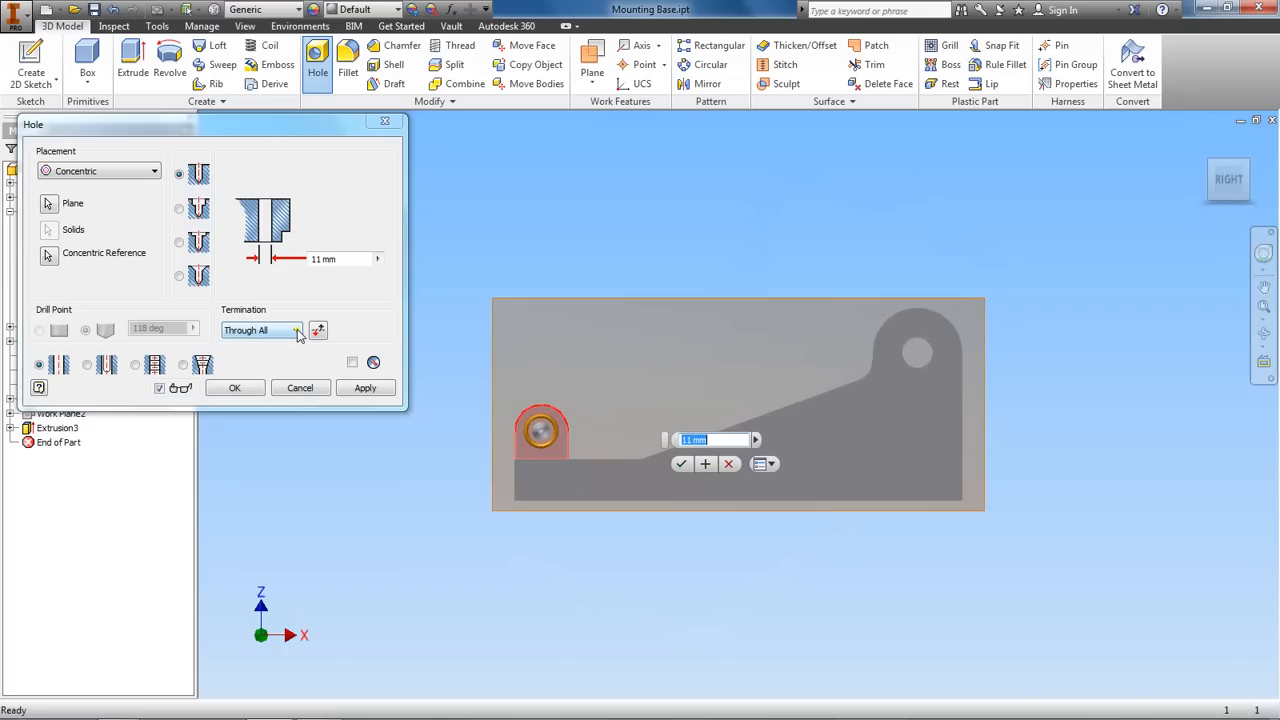
double_click(312, 259)
type("8")
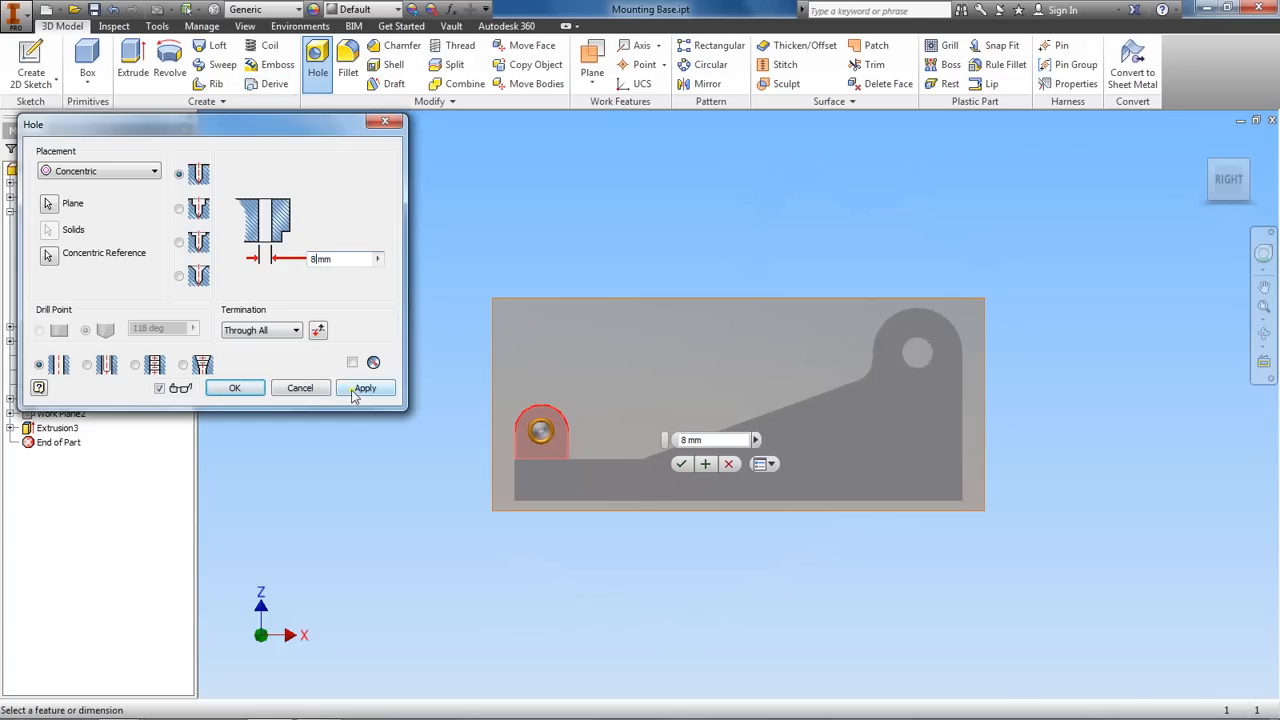
left_click(228, 388)
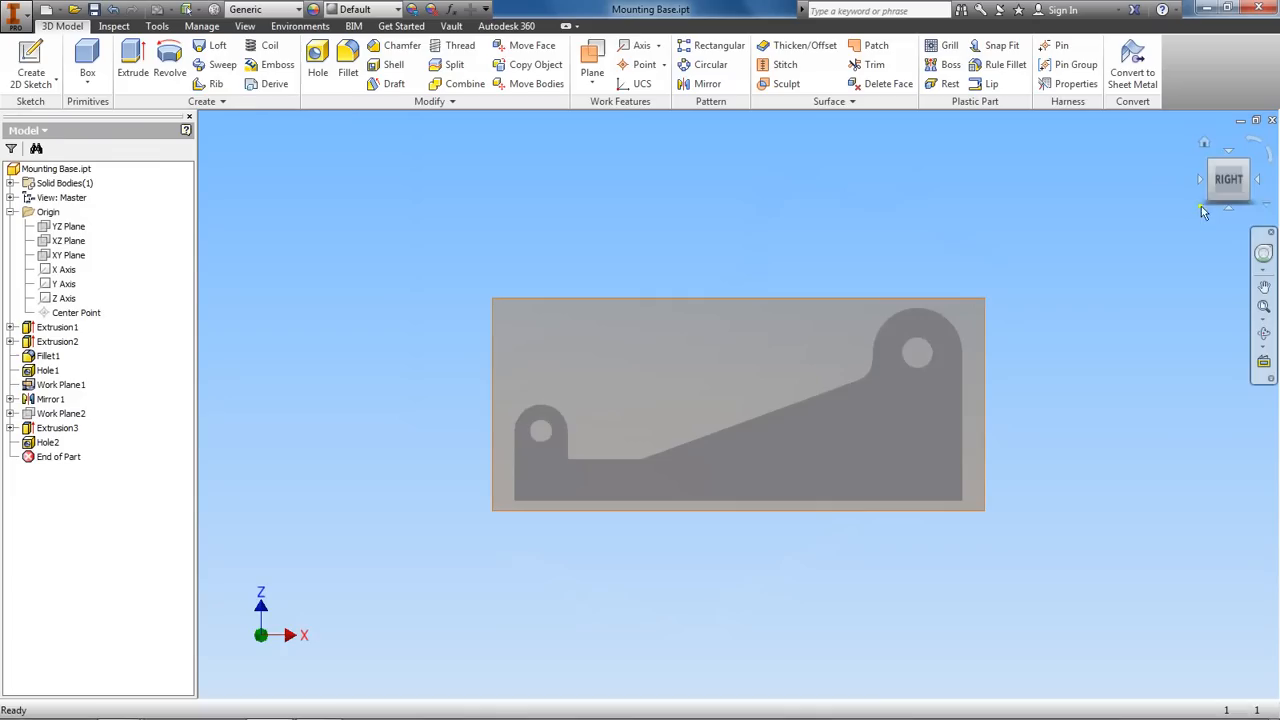
Step: Consult the tutorial drawing in Adobe Reader and mirror the small lug extrusion and its hole about the middle work plane
left_click(1207, 145)
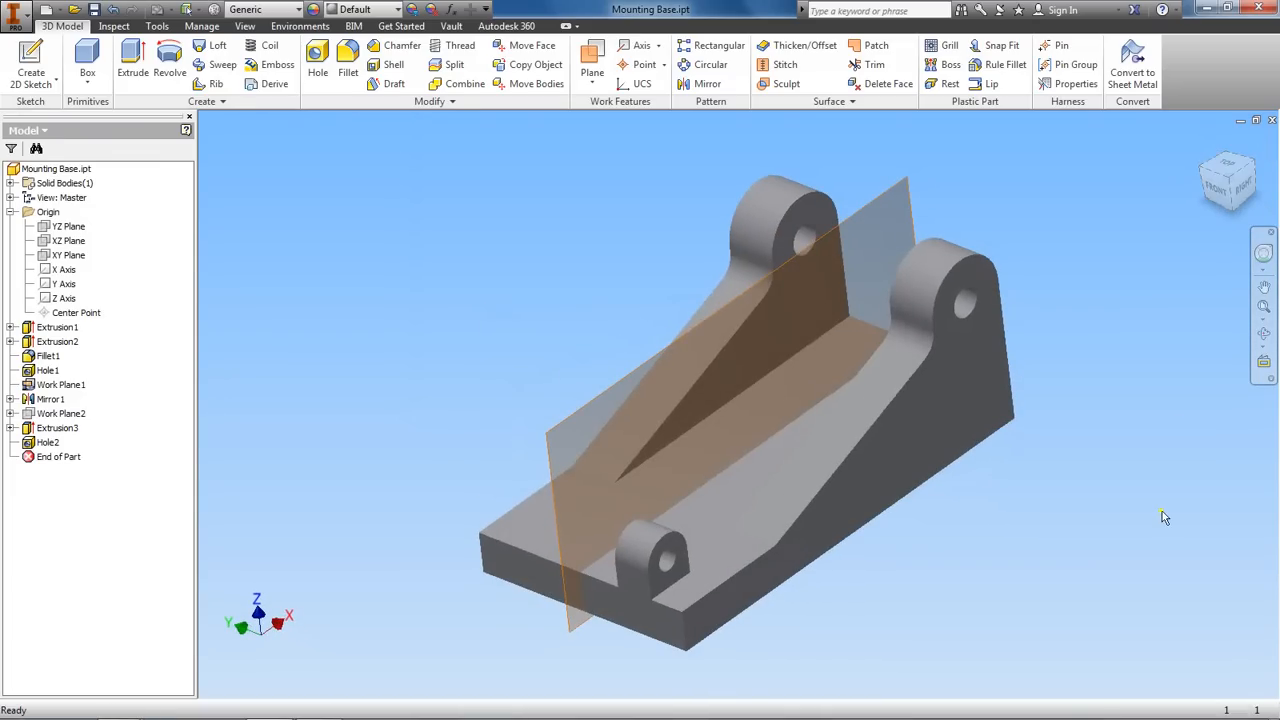
key("alt+Tab")
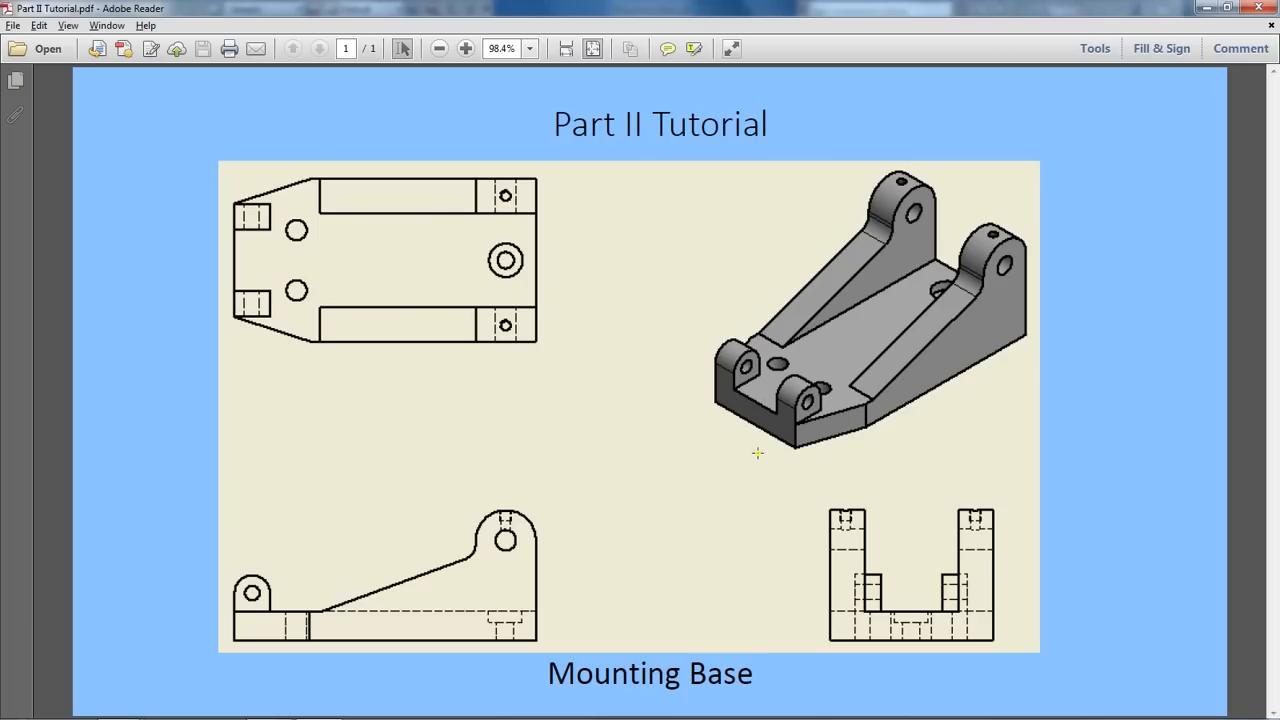
key("alt+Tab")
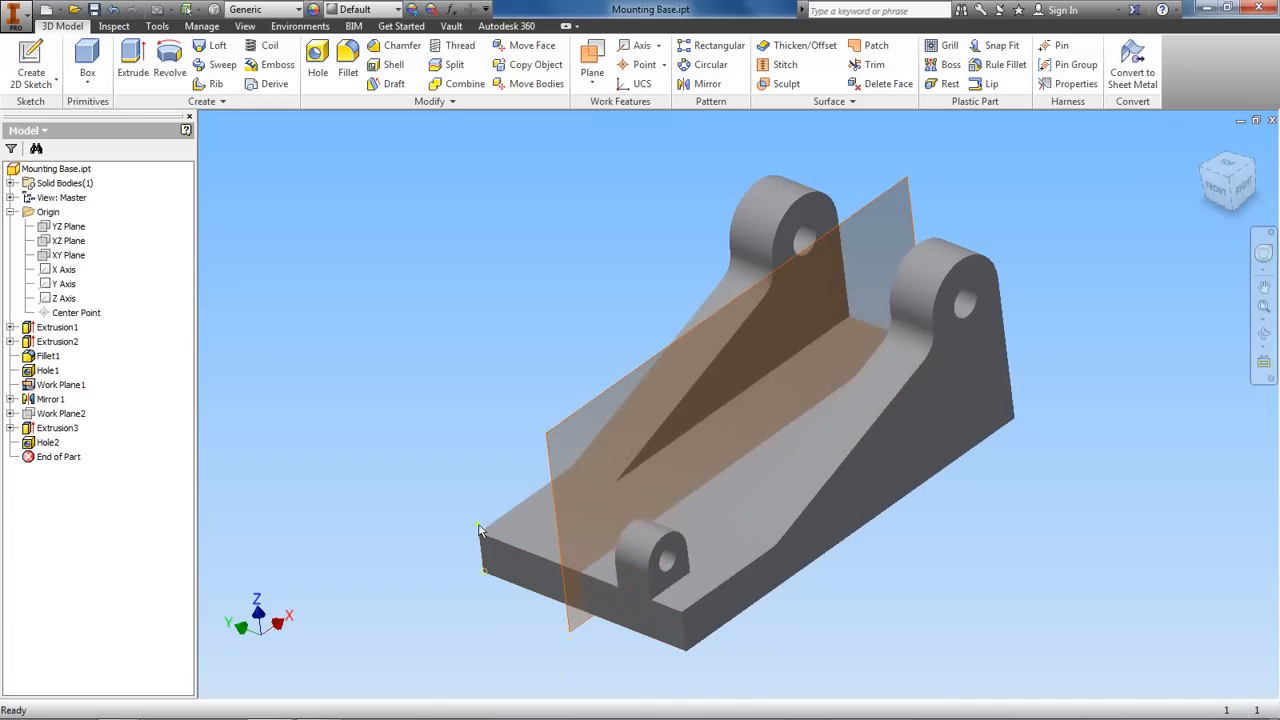
left_click(700, 85)
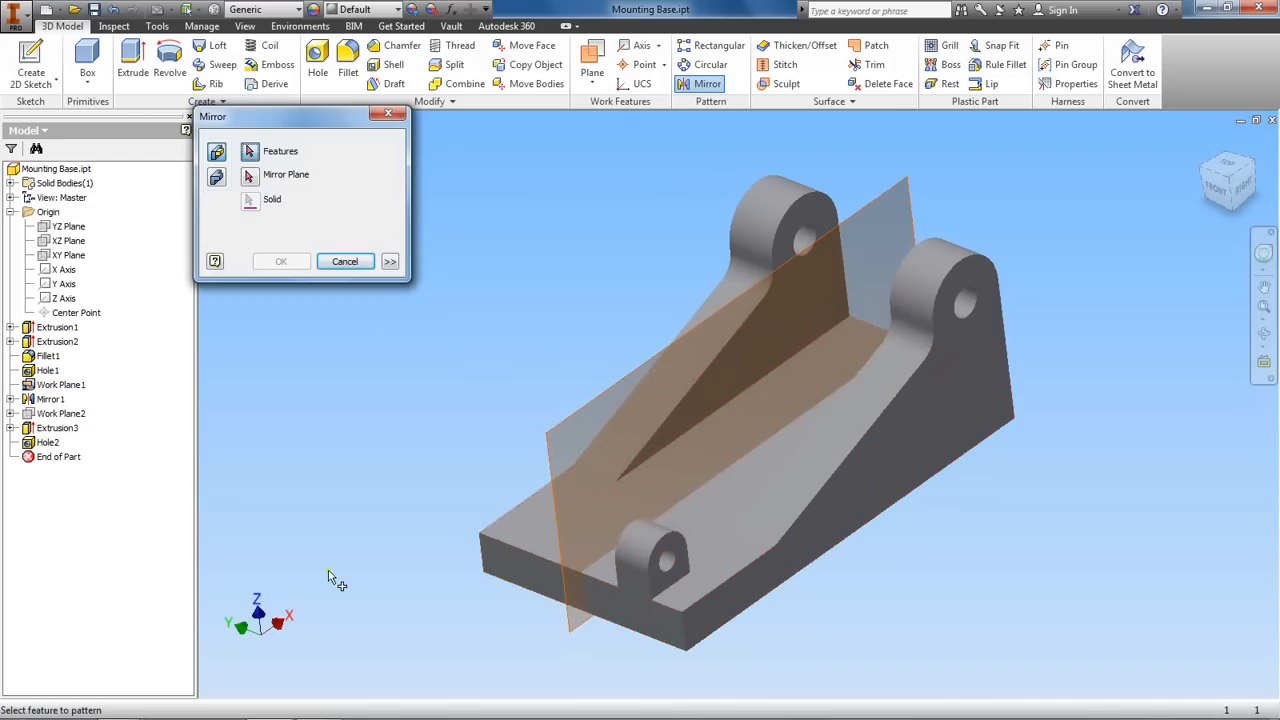
left_click(40, 444)
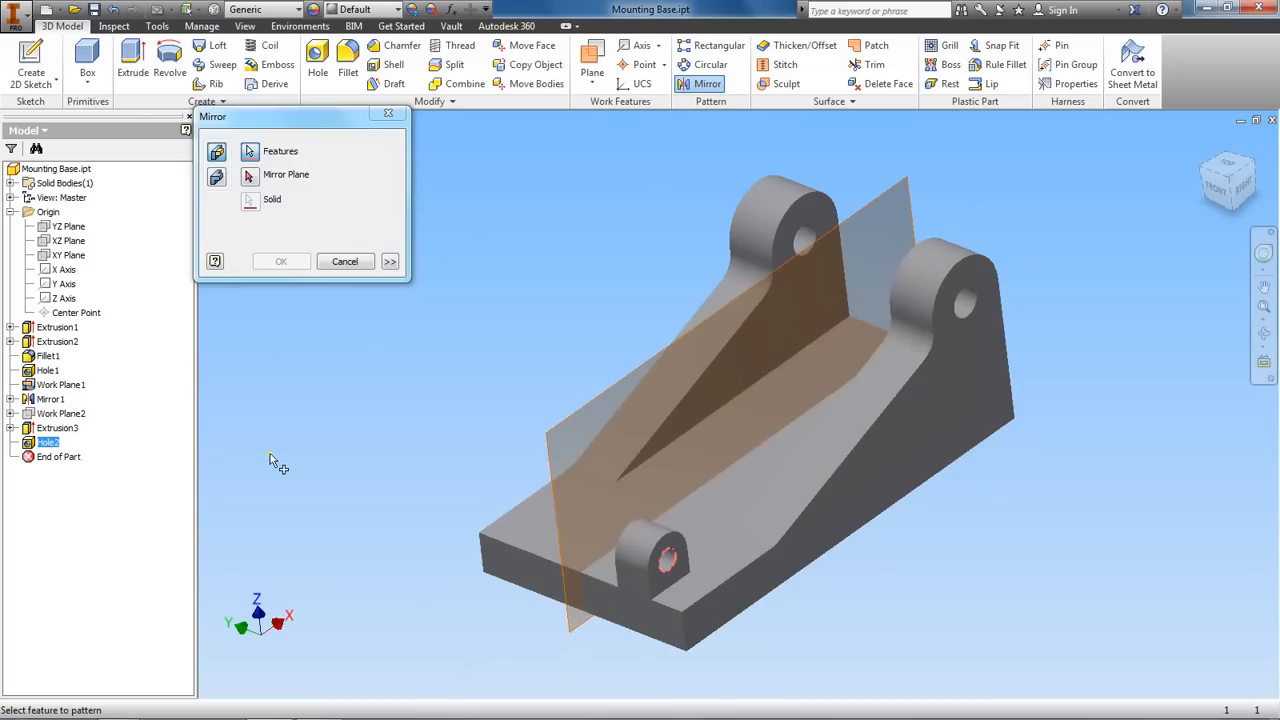
left_click(58, 429)
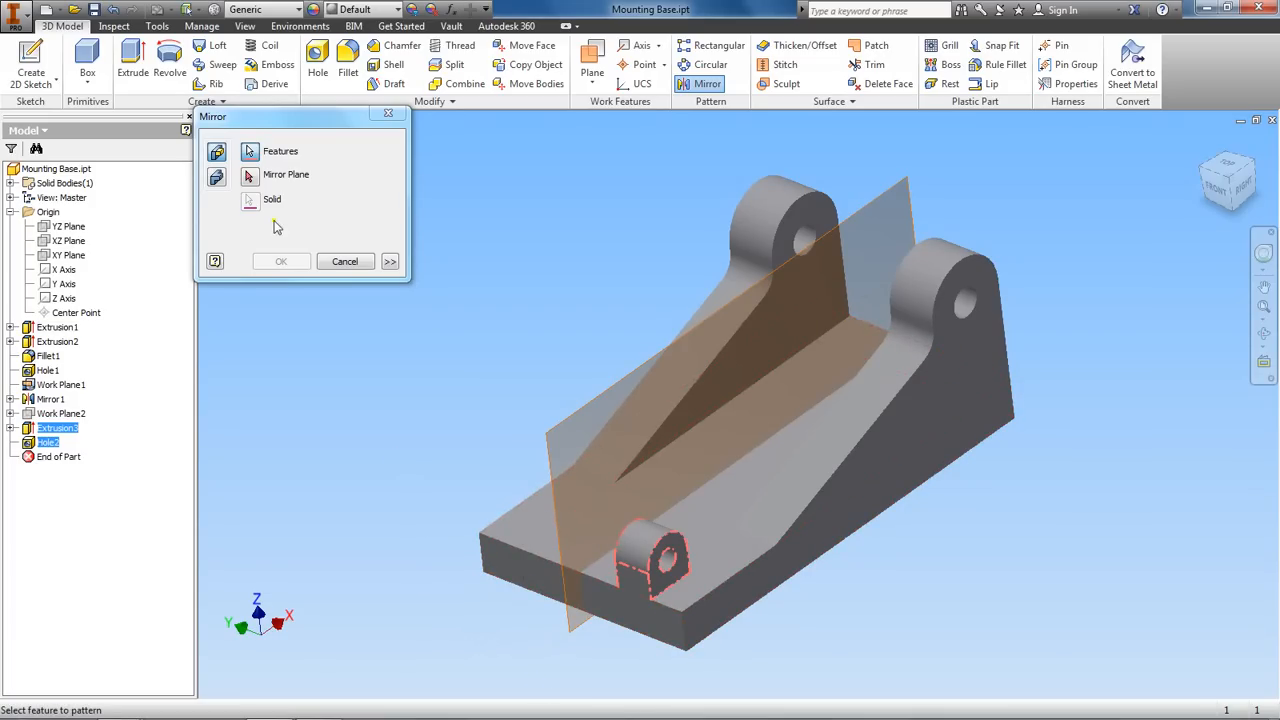
left_click(250, 177)
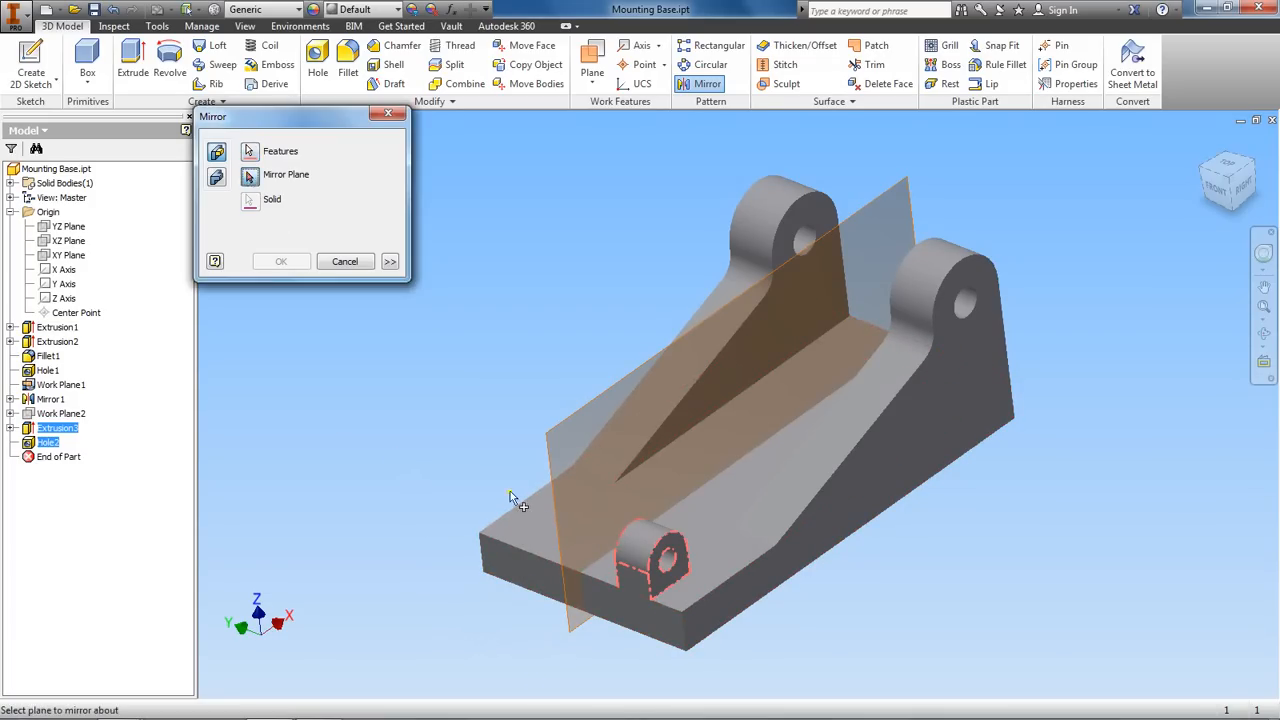
left_click(547, 437)
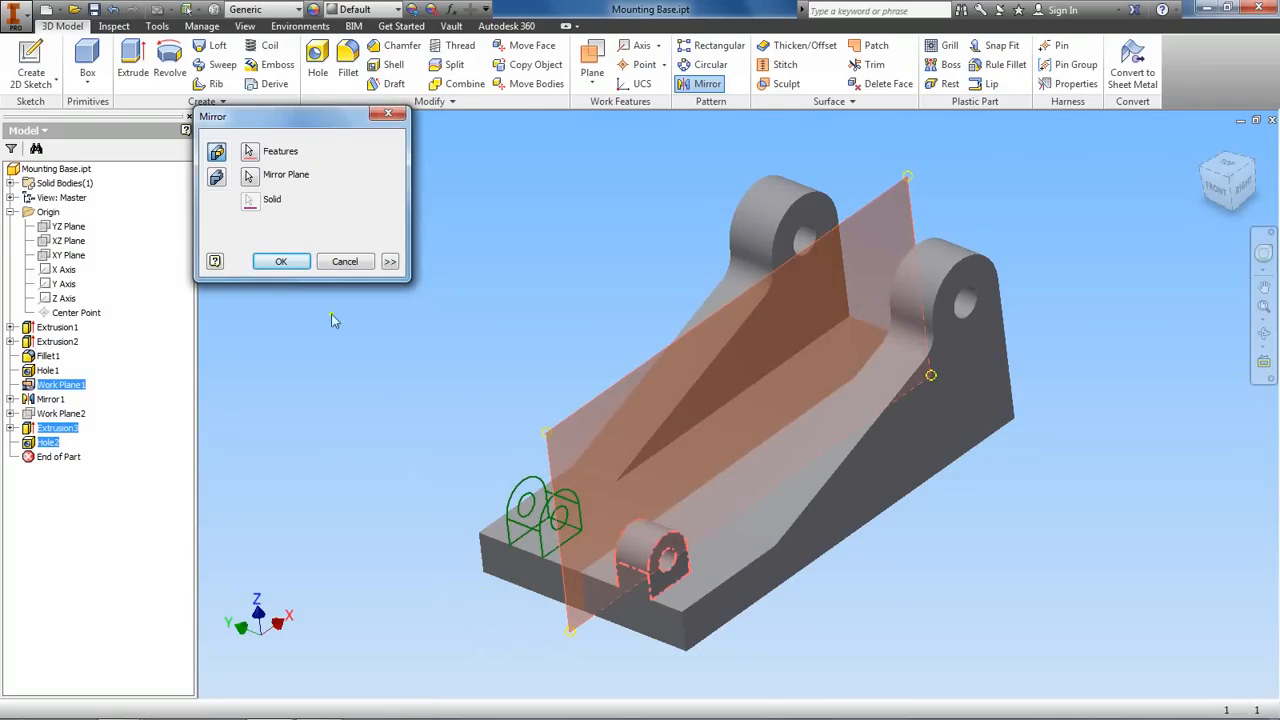
left_click(282, 262)
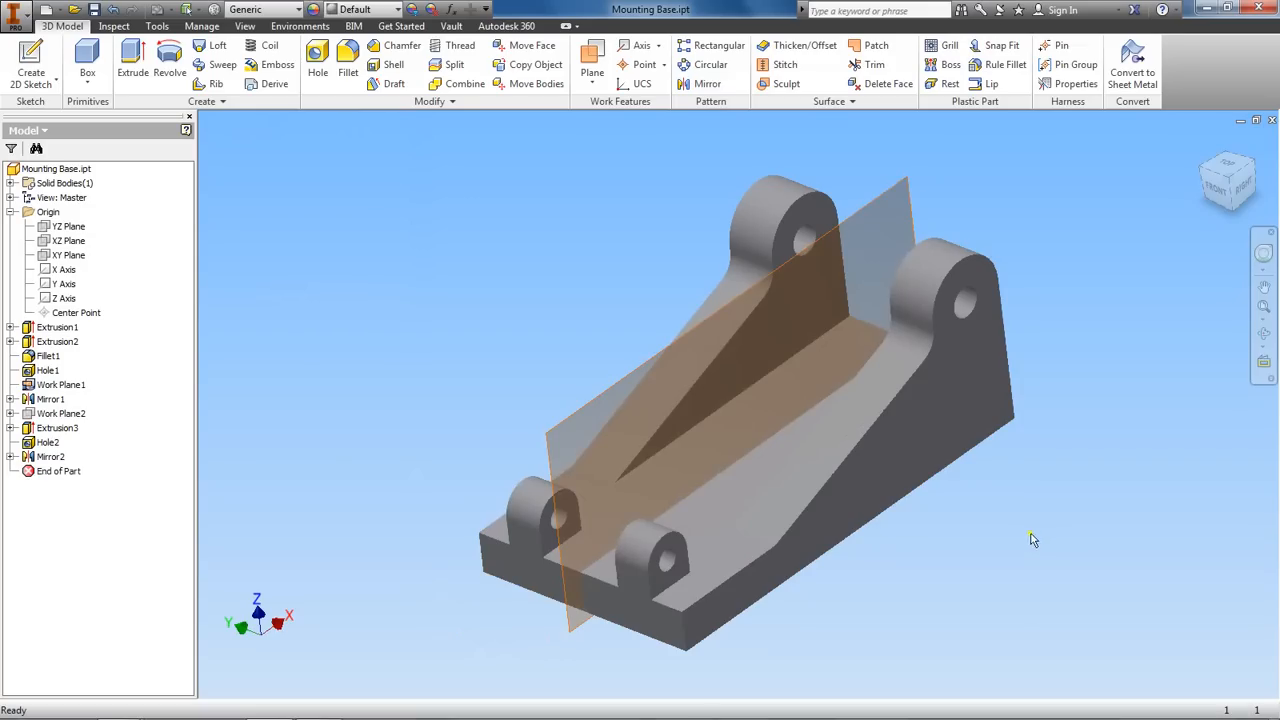
Step: Hide the middle work plane and return the model to the home view
right_click(52, 385)
left_click(74, 510)
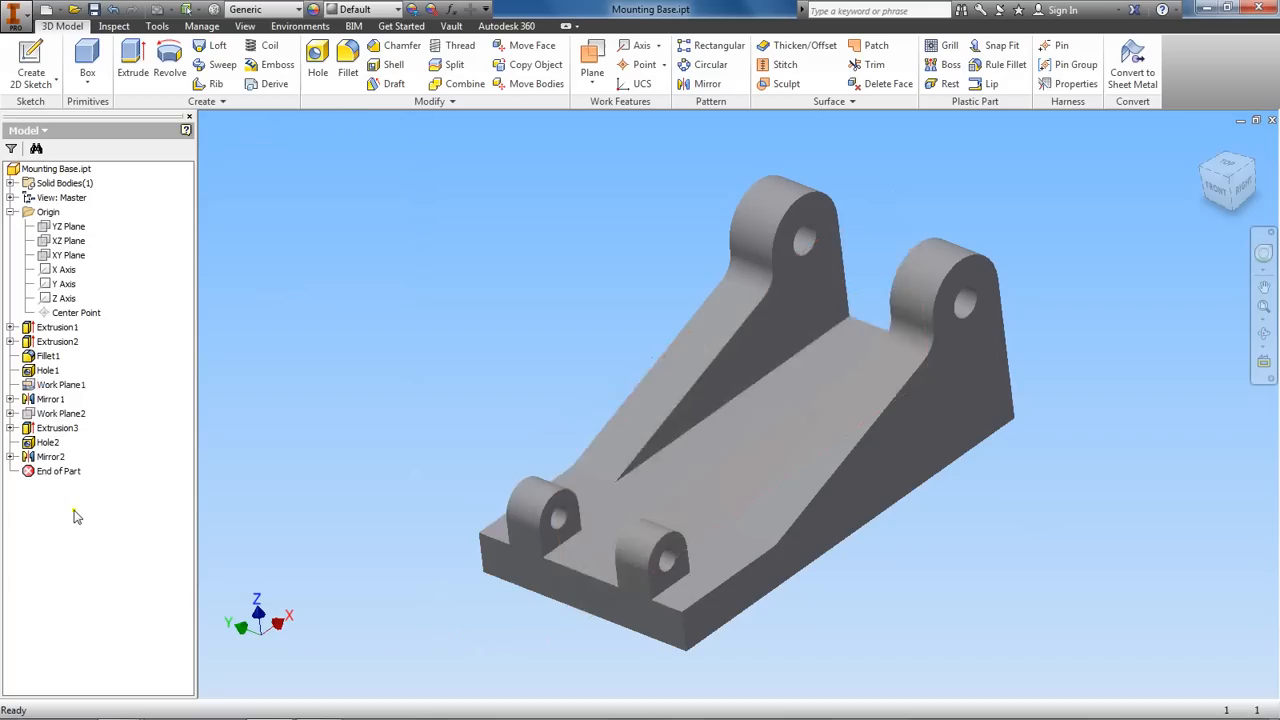
left_click(1204, 144)
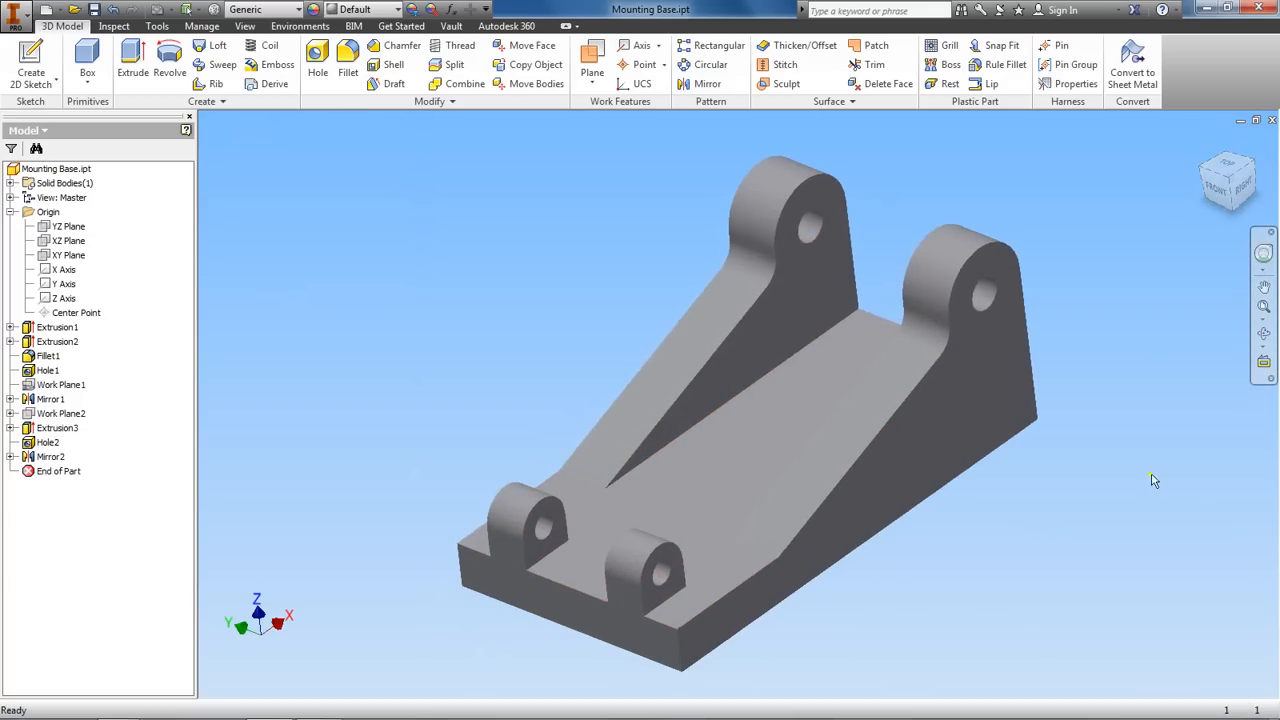